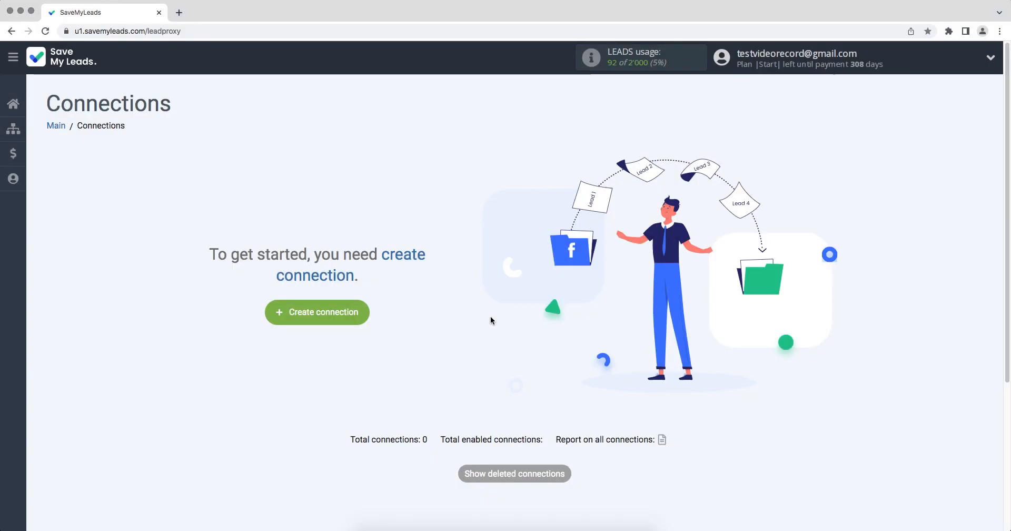
Step: Create a new connection that takes leads from Google Lead Form and sends them to Pipedrive with the Create Lead action
click(277, 316)
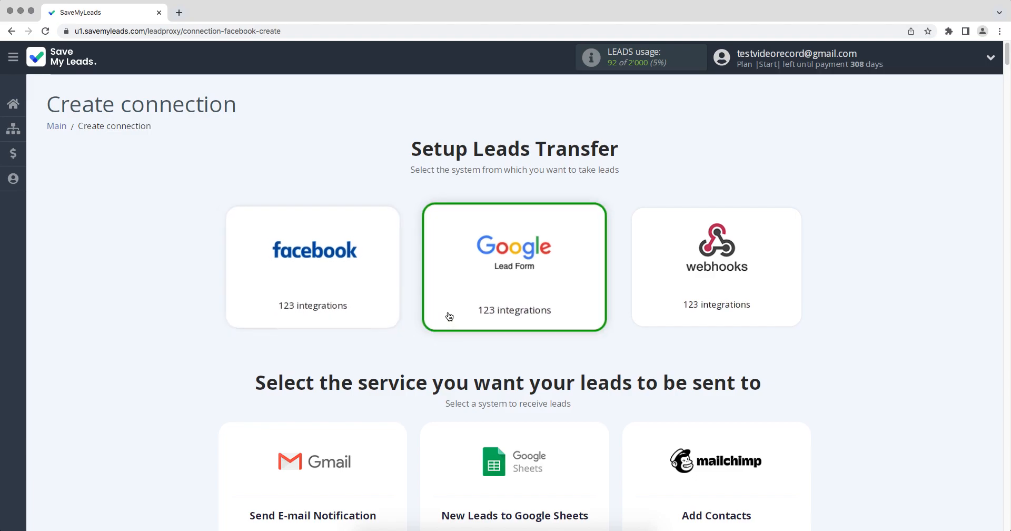
scroll(450, 316, down, 1)
scroll(449, 316, down, 10)
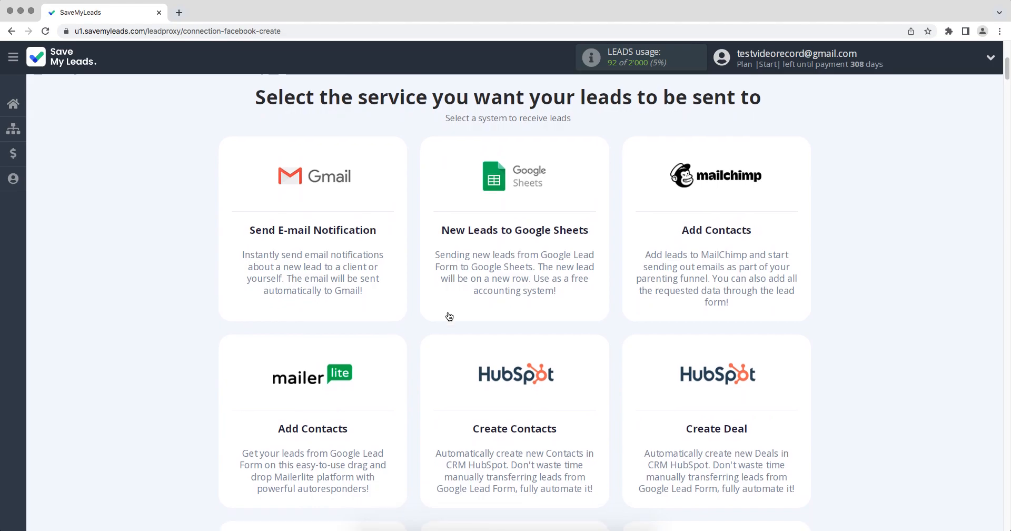
scroll(449, 315, down, 10)
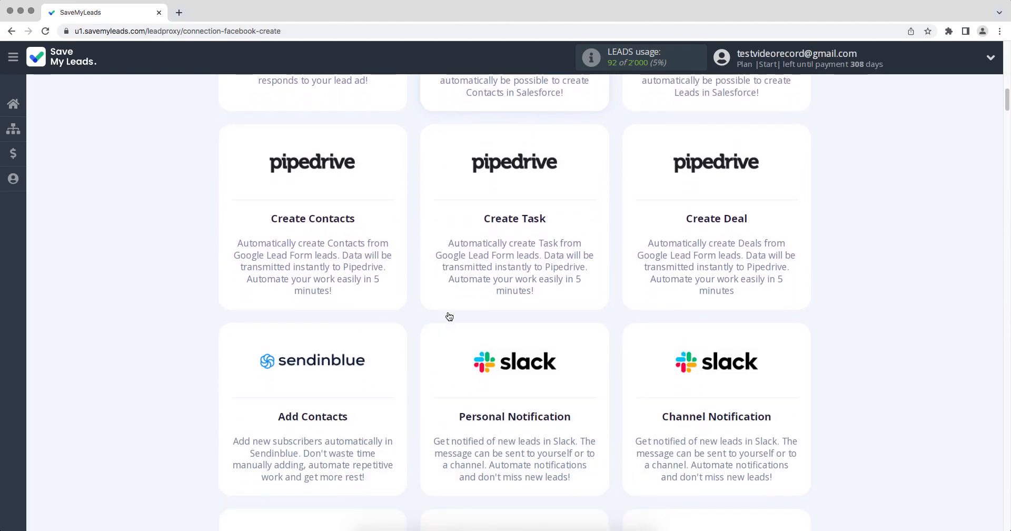
scroll(450, 316, down, 10)
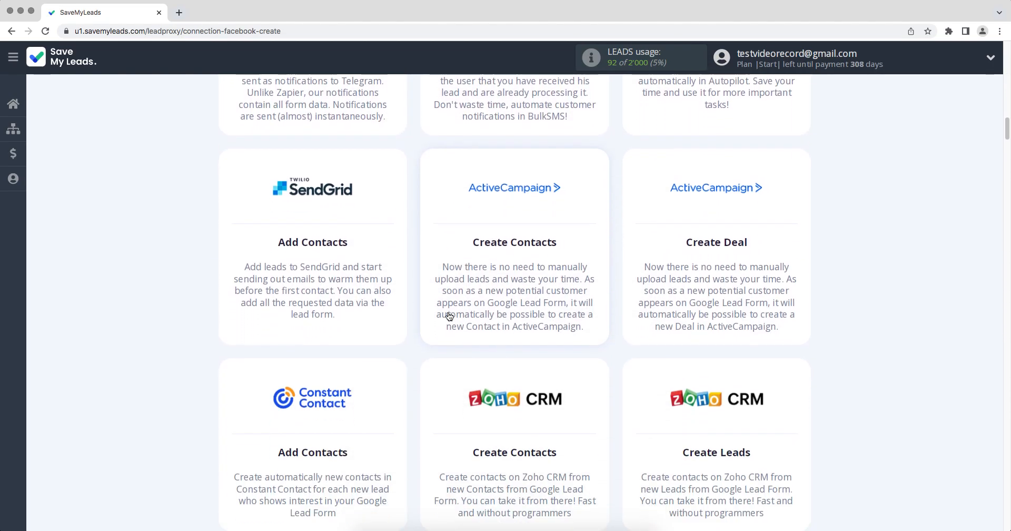
scroll(449, 316, down, 10)
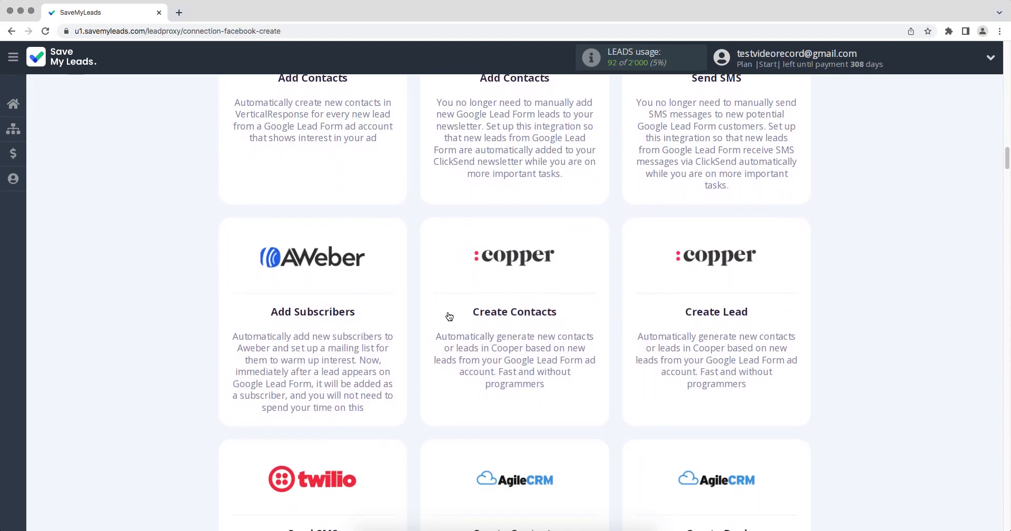
scroll(449, 316, down, 10)
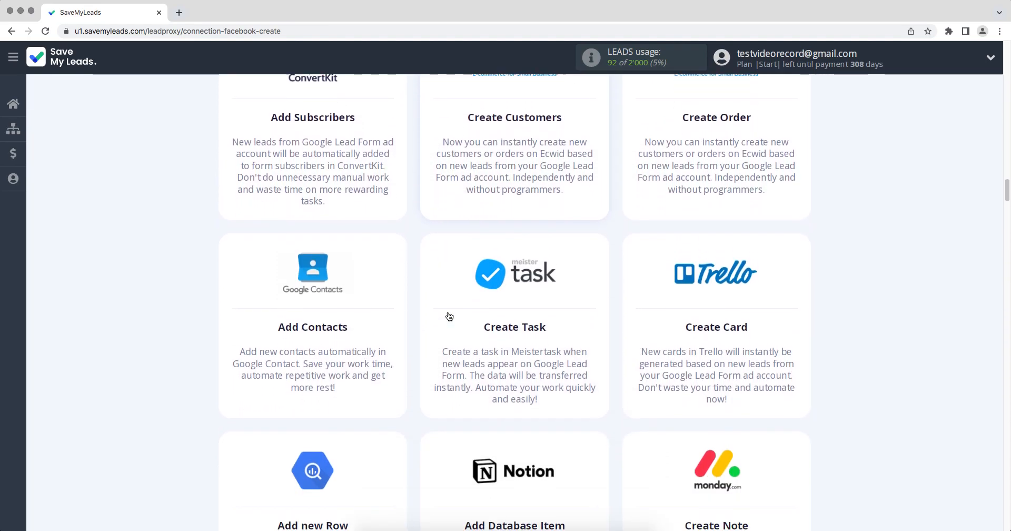
scroll(449, 316, down, 9)
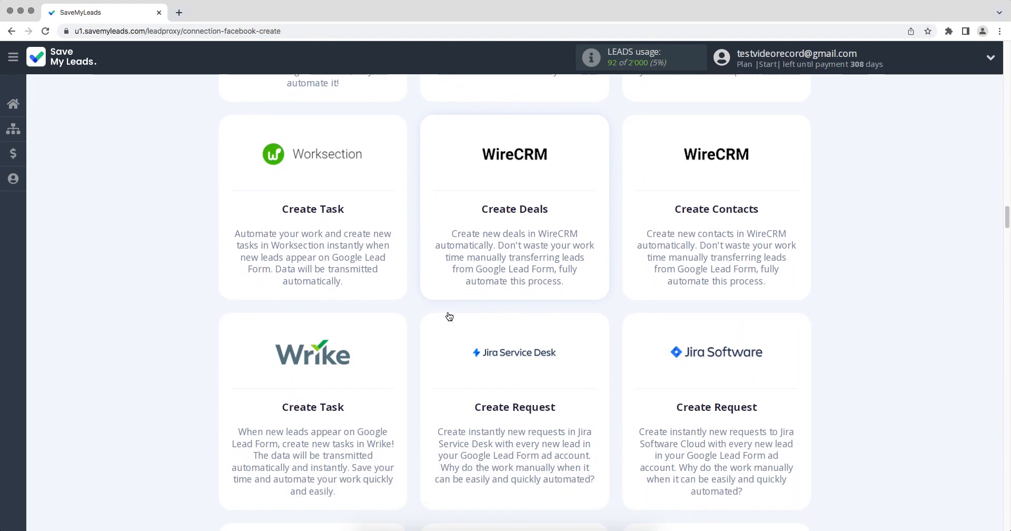
scroll(450, 316, down, 10)
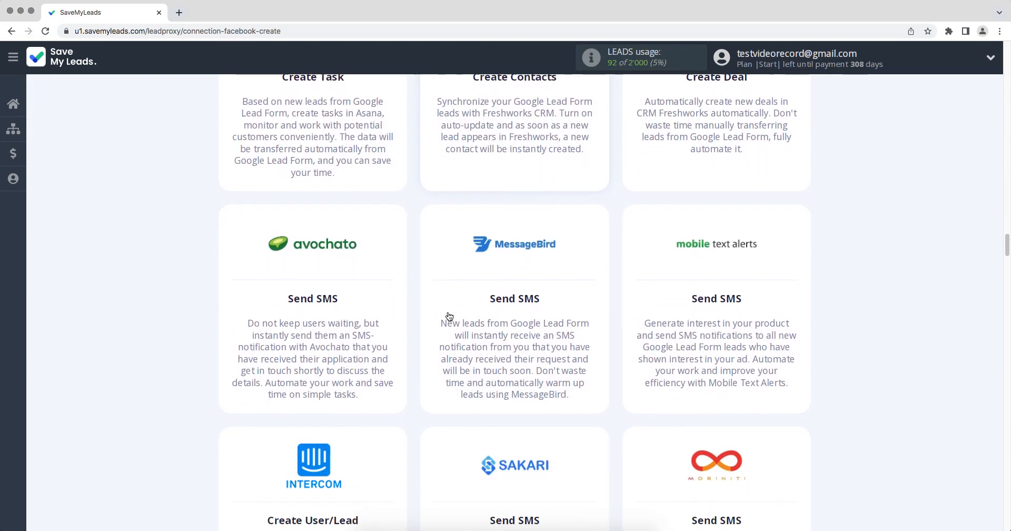
scroll(449, 316, down, 10)
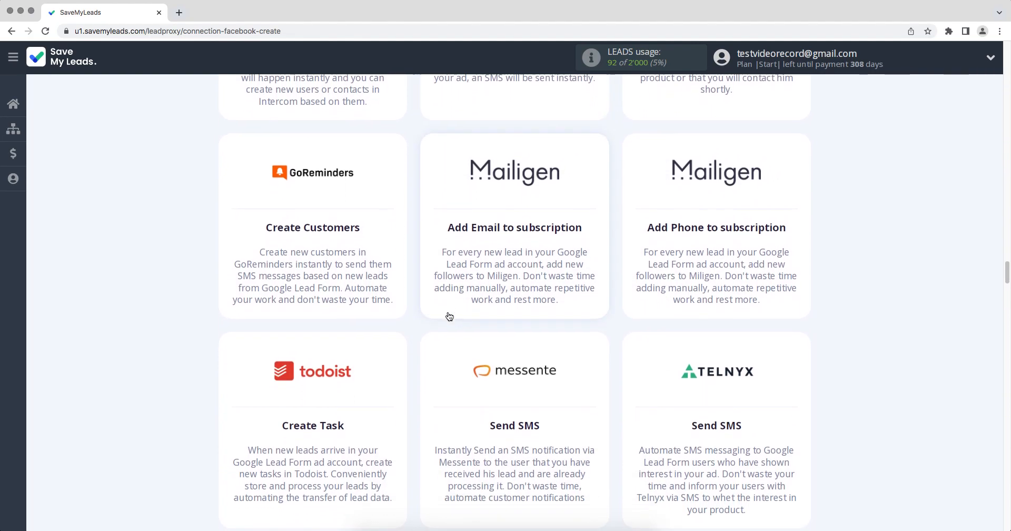
scroll(449, 316, down, 7)
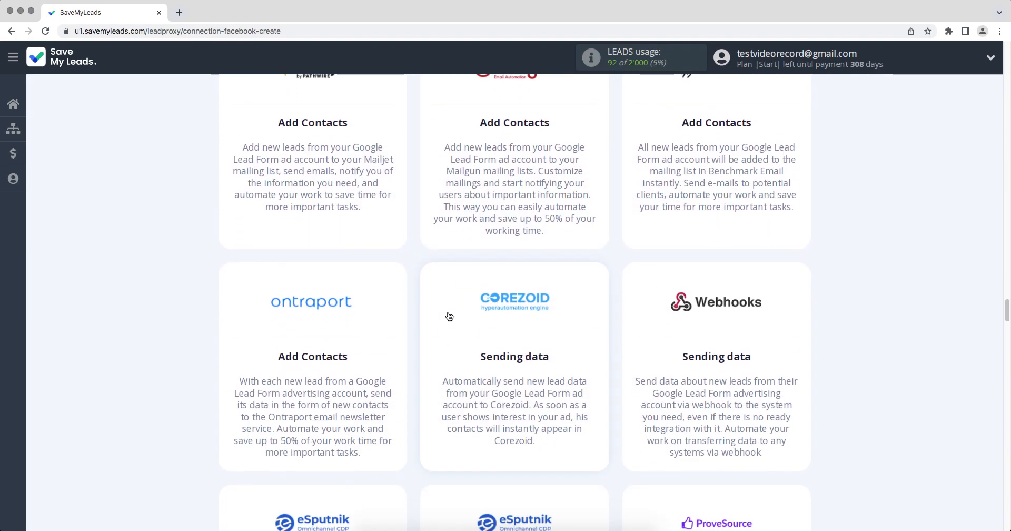
scroll(449, 316, down, 9)
scroll(449, 316, down, 10)
scroll(449, 316, down, 10)
scroll(449, 316, down, 10)
scroll(449, 316, down, 8)
scroll(449, 316, down, 8)
scroll(449, 316, down, 8)
scroll(449, 316, down, 9)
scroll(450, 316, down, 1)
click(516, 232)
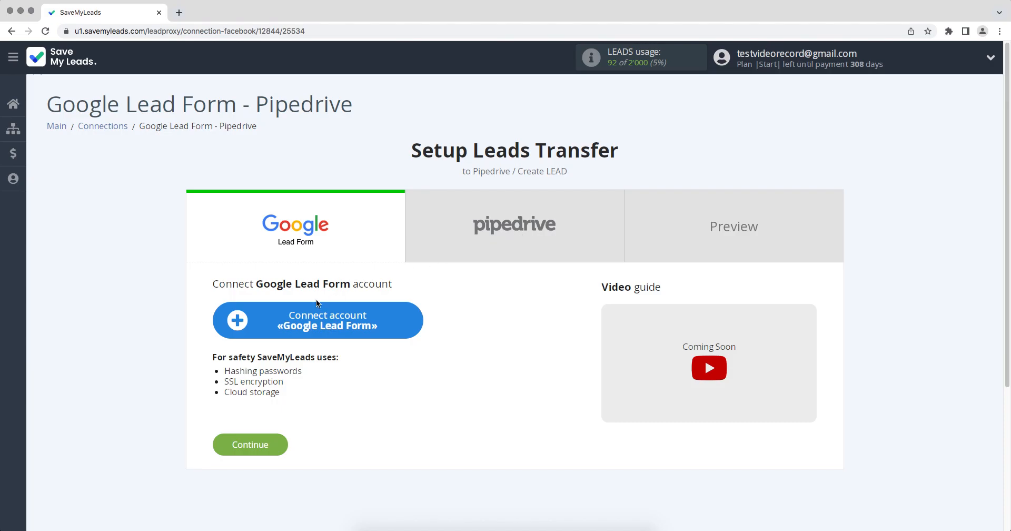
Step: Connect a Google Lead Form account under its suggested name and select it as the source account
click(238, 331)
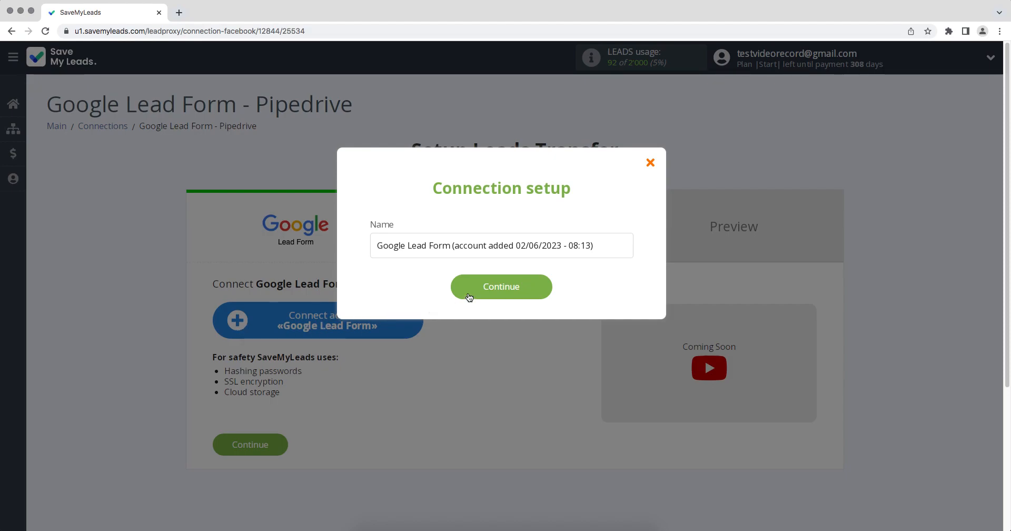
click(468, 295)
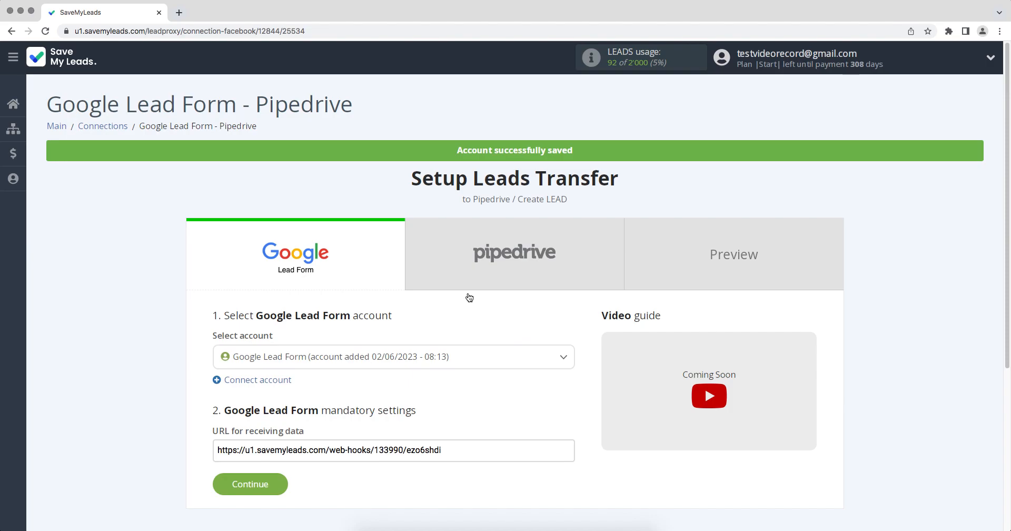
click(429, 357)
click(412, 408)
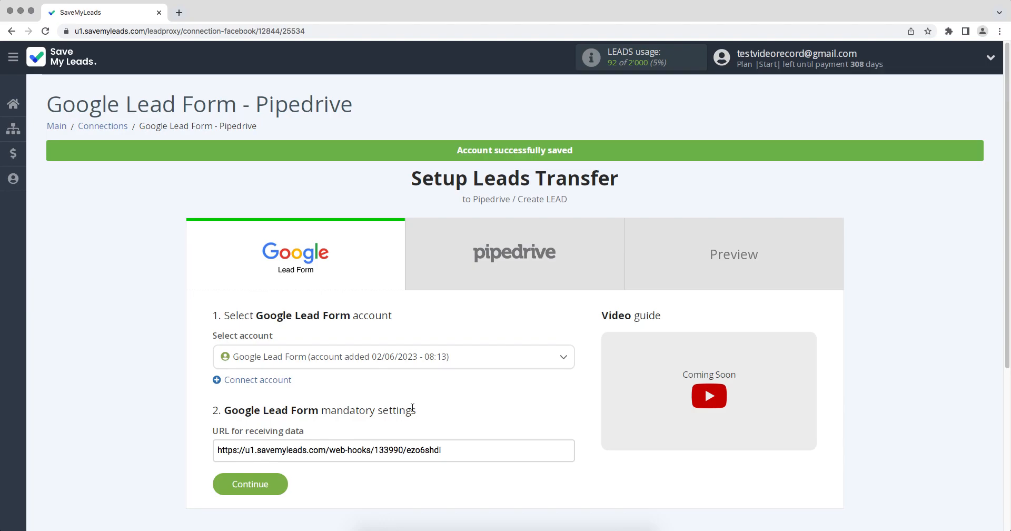
Step: Copy the full URL for receiving data from the Google Lead Form mandatory settings
drag(453, 450, 219, 453)
right_click(219, 453)
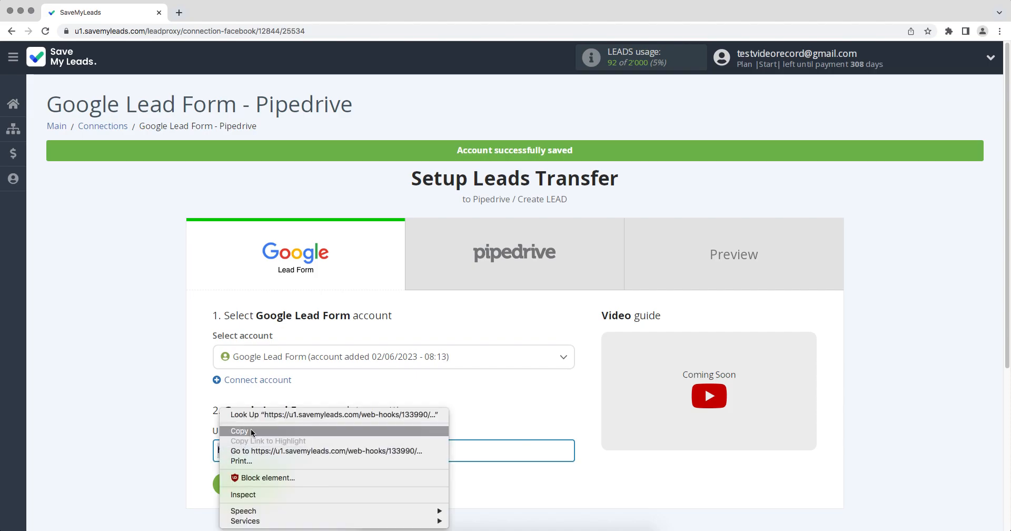
click(251, 428)
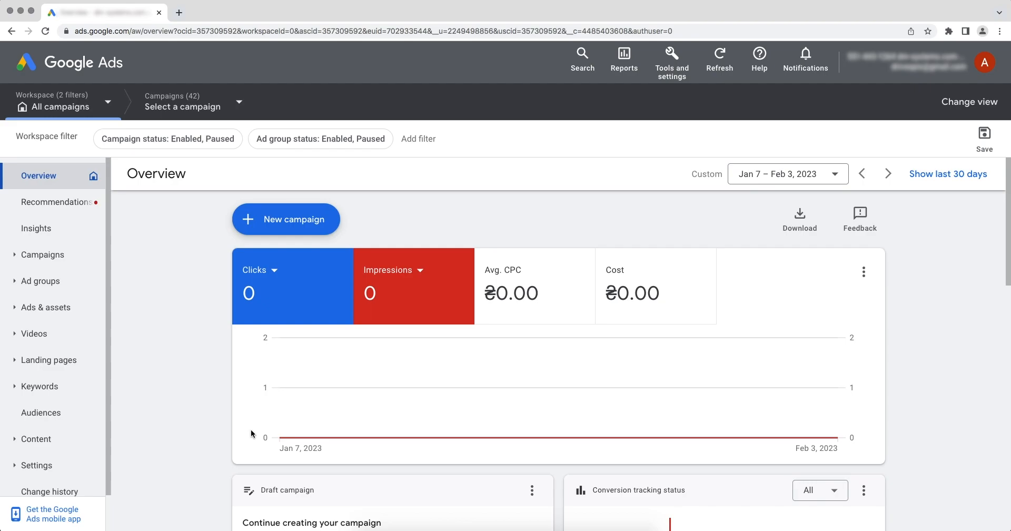
Step: In Google Ads, open the account-level Google Lead Form asset for editing
click(58, 308)
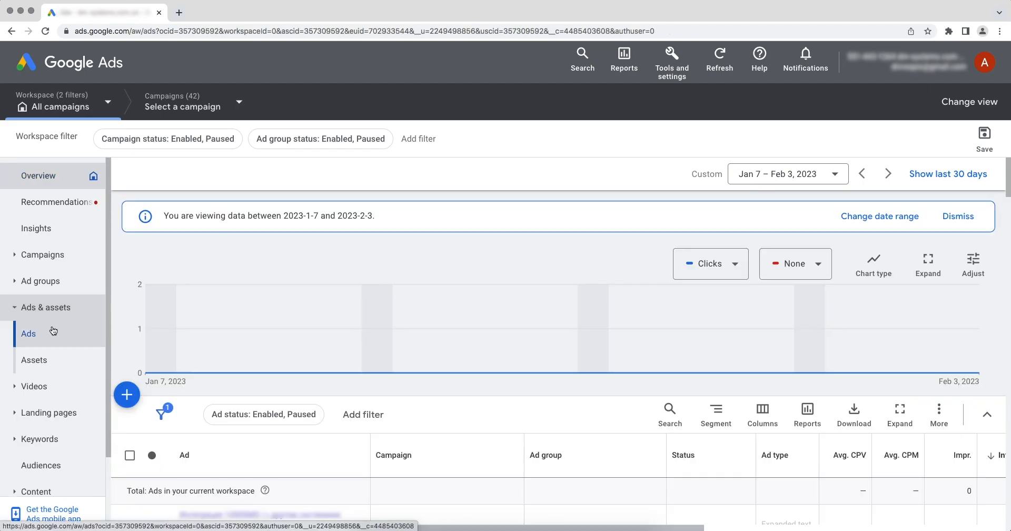
click(46, 368)
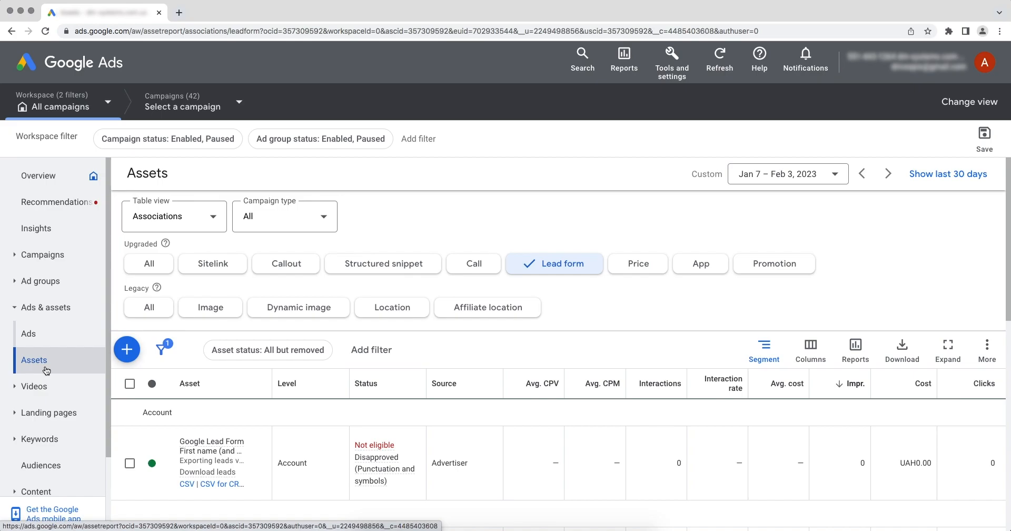
click(186, 447)
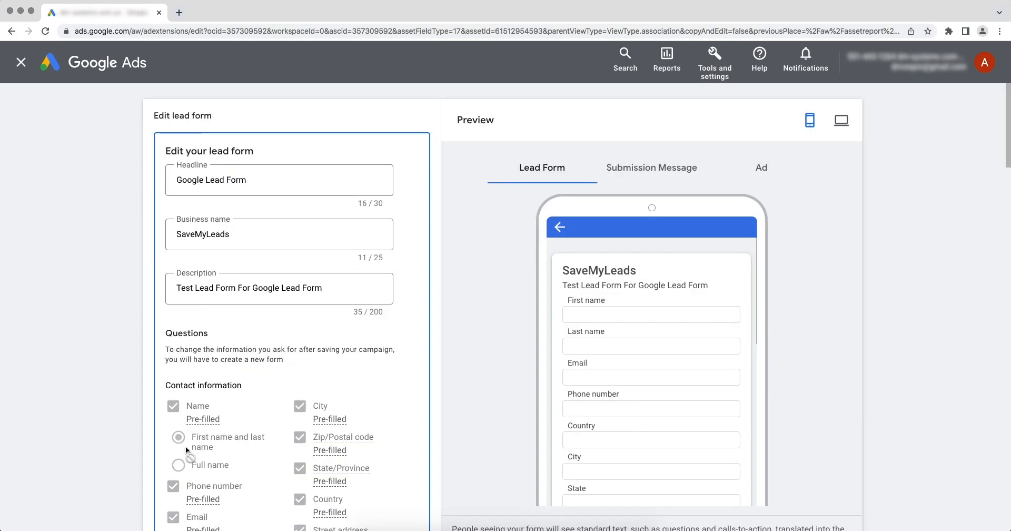
Step: Expand the other data integration options for exporting leads and paste the copied link as the Webhook URL
scroll(185, 447, down, 6)
scroll(185, 447, down, 9)
scroll(185, 447, down, 12)
scroll(185, 446, down, 11)
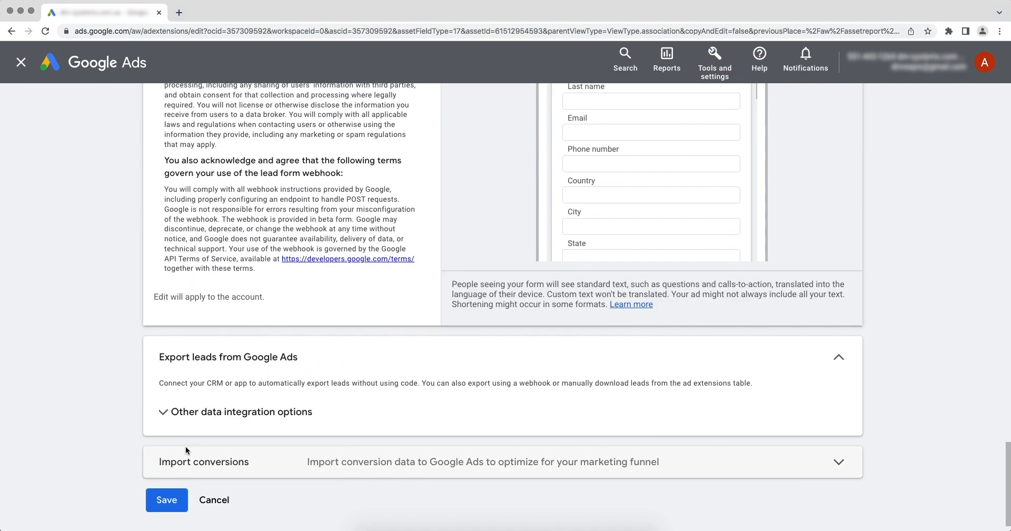
click(174, 413)
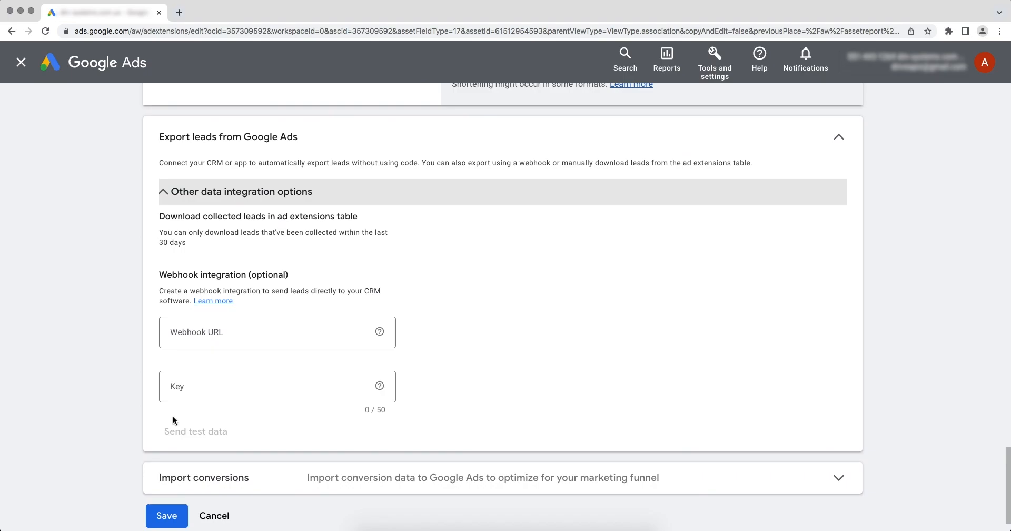
right_click(211, 333)
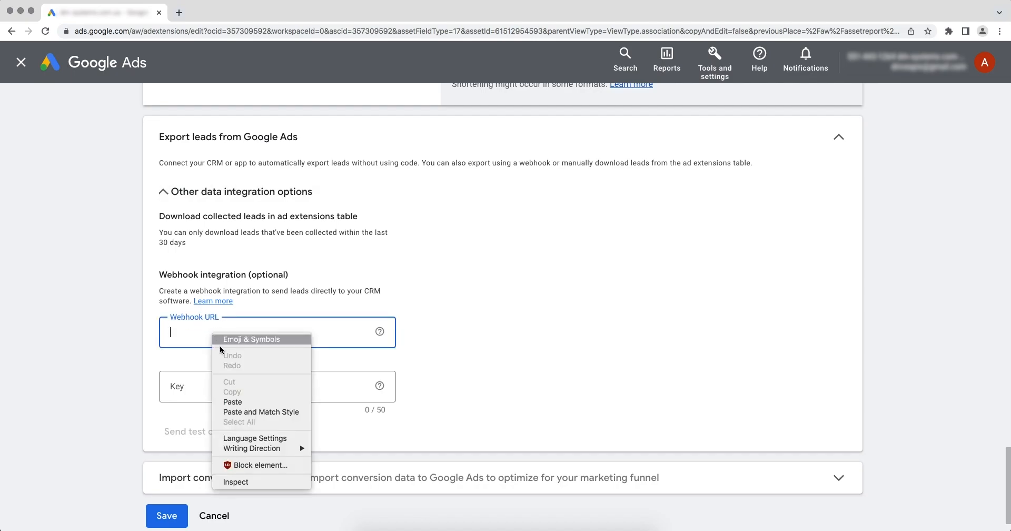
click(239, 400)
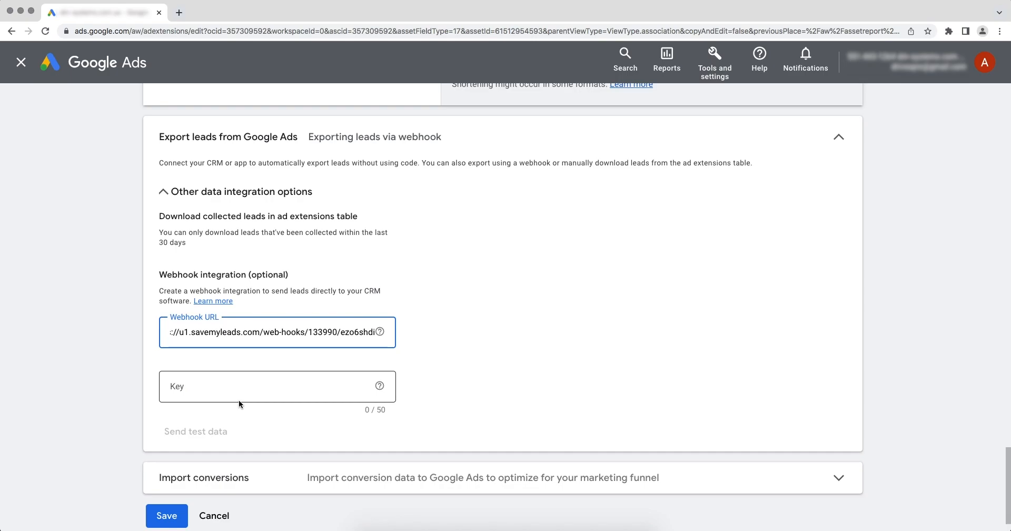
Step: Copy the part of the Webhook URL after its last slash and paste it into the webhook Key field
drag(341, 332, 379, 336)
right_click(372, 337)
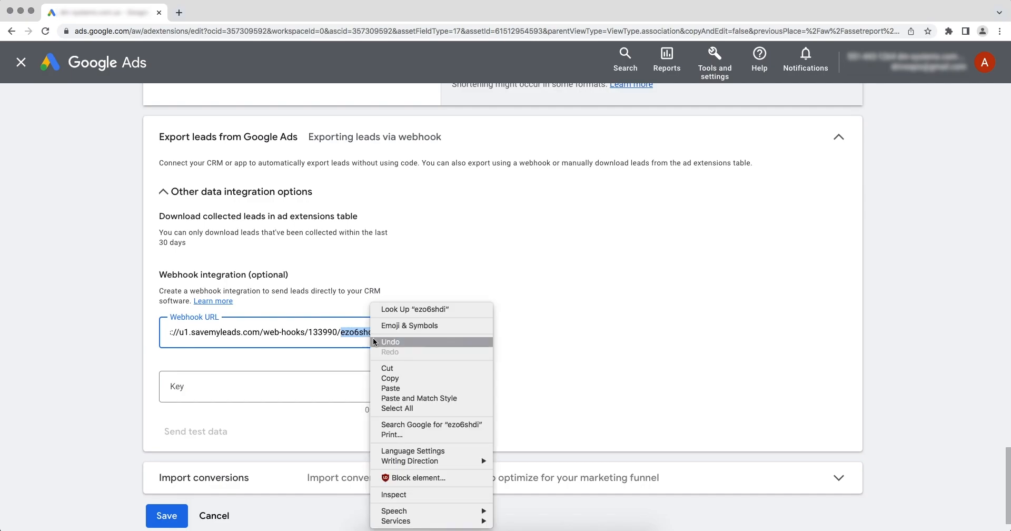
click(390, 379)
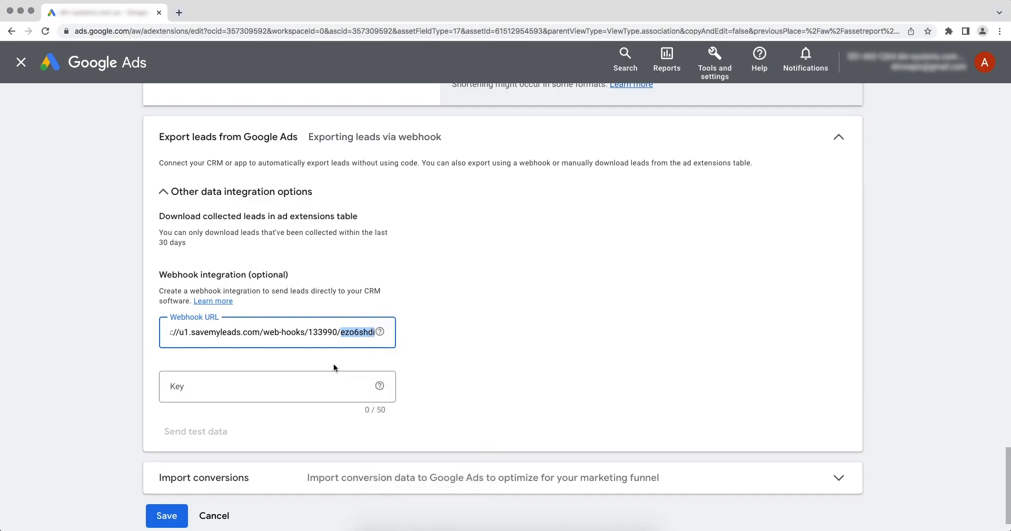
right_click(224, 389)
click(248, 441)
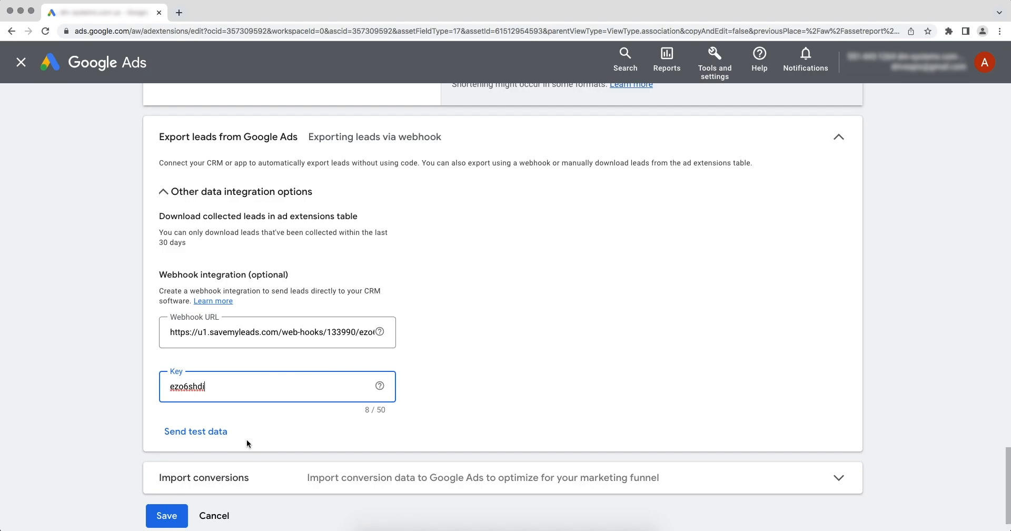
Step: Send test data through the webhook and save the lead form
click(181, 432)
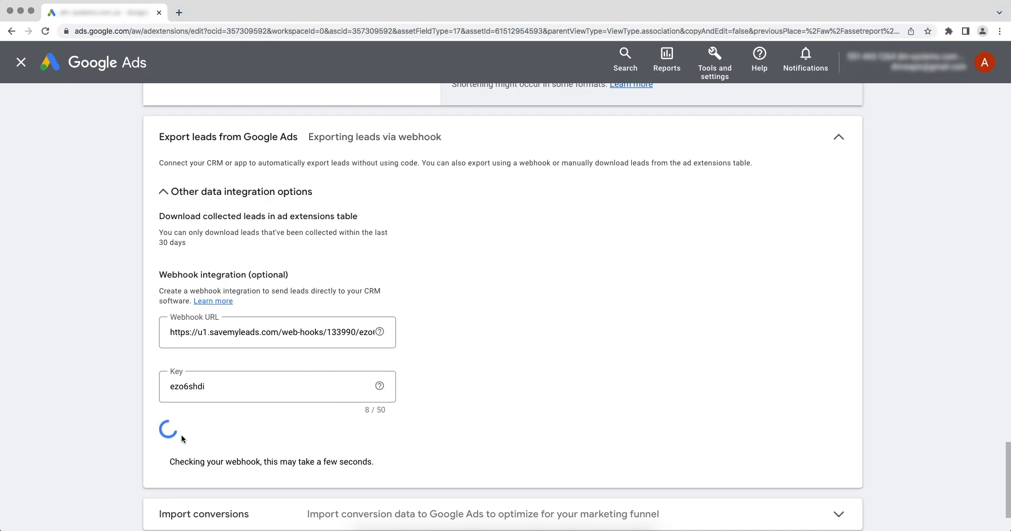
scroll(182, 438, down, 3)
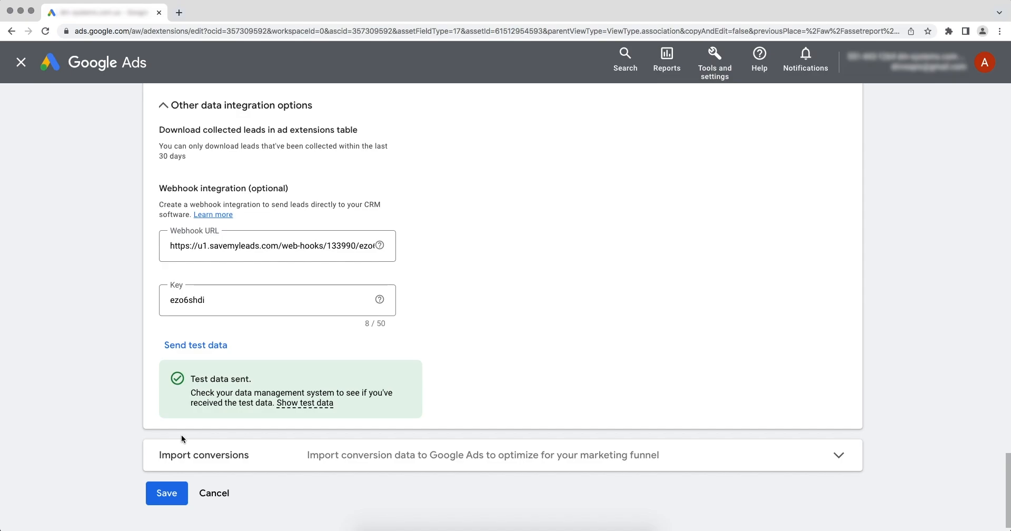
click(167, 493)
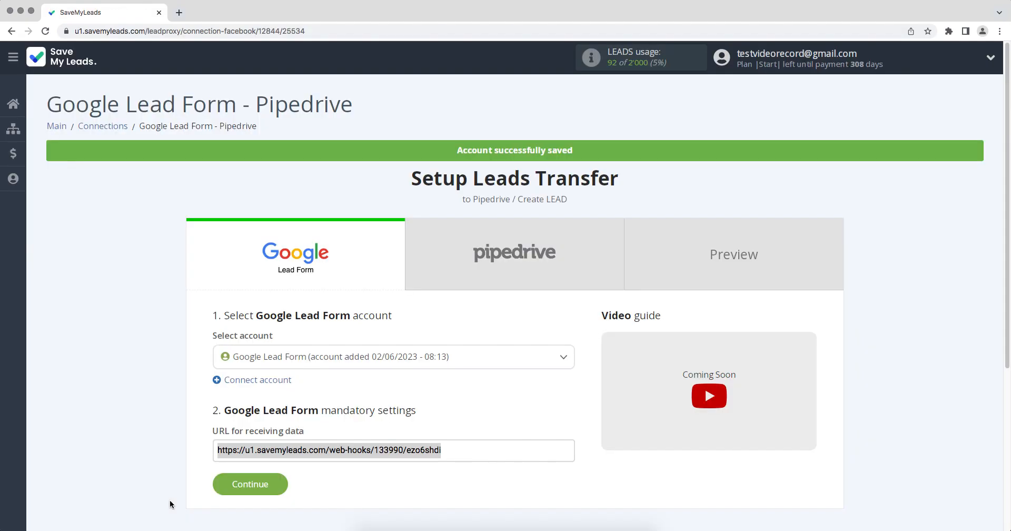
Step: Back in SaveMyLeads, start connecting a Pipedrive account and set its domain to savemyleads.pipedrive.com, copied from the Pipedrive web address
click(216, 487)
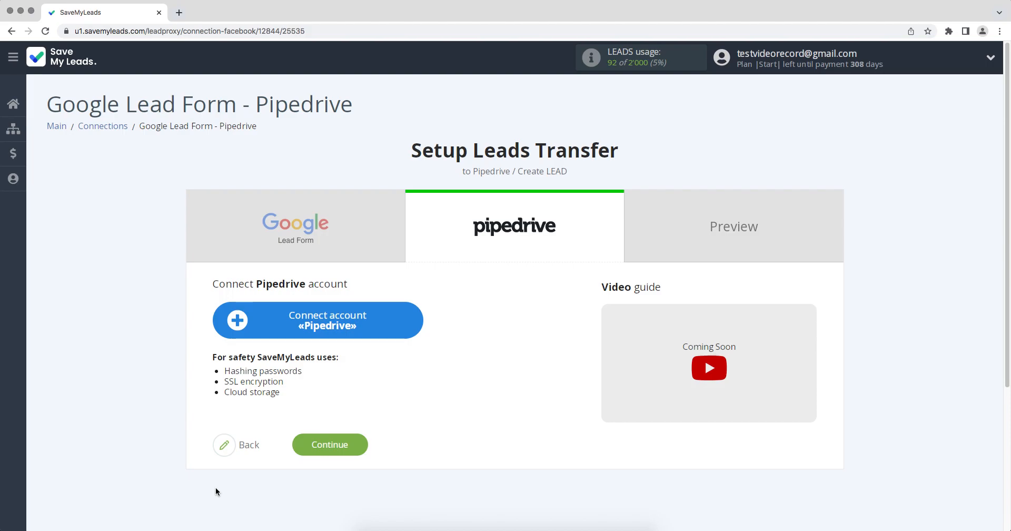
click(239, 329)
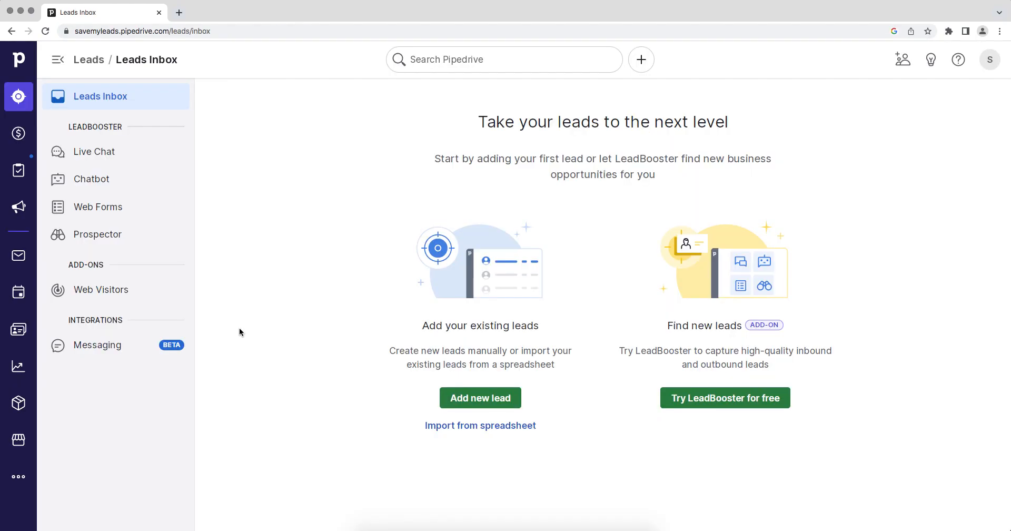
click(221, 31)
drag(194, 32, 99, 30)
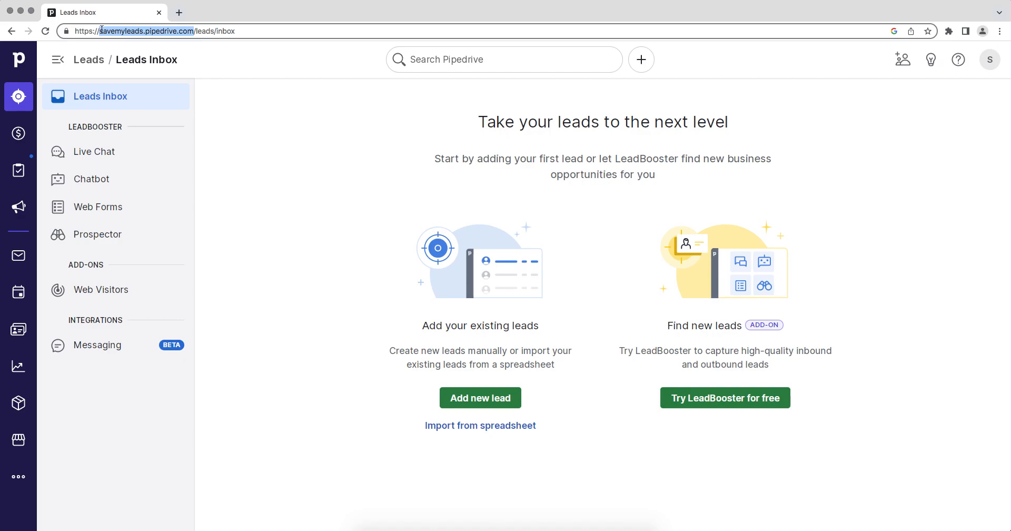
right_click(112, 31)
click(130, 93)
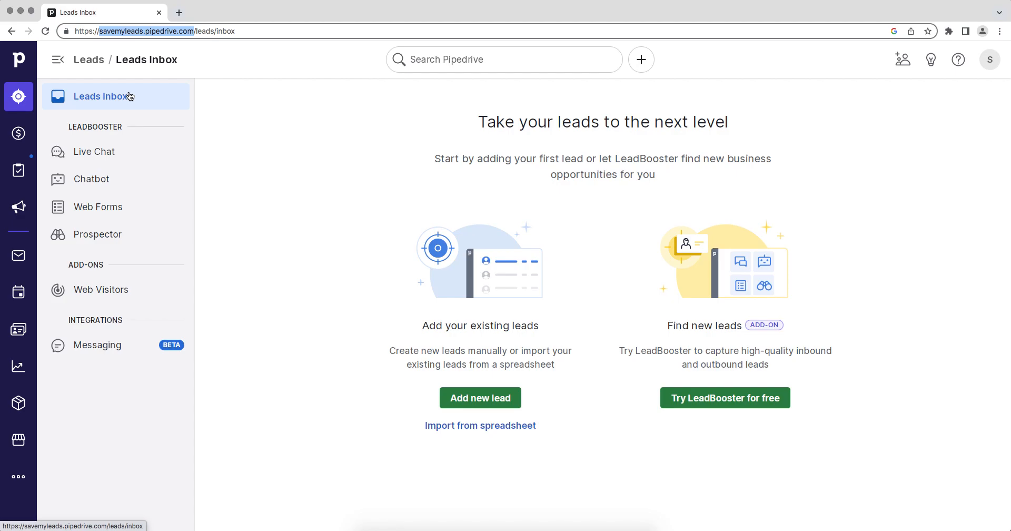
key(super+grave)
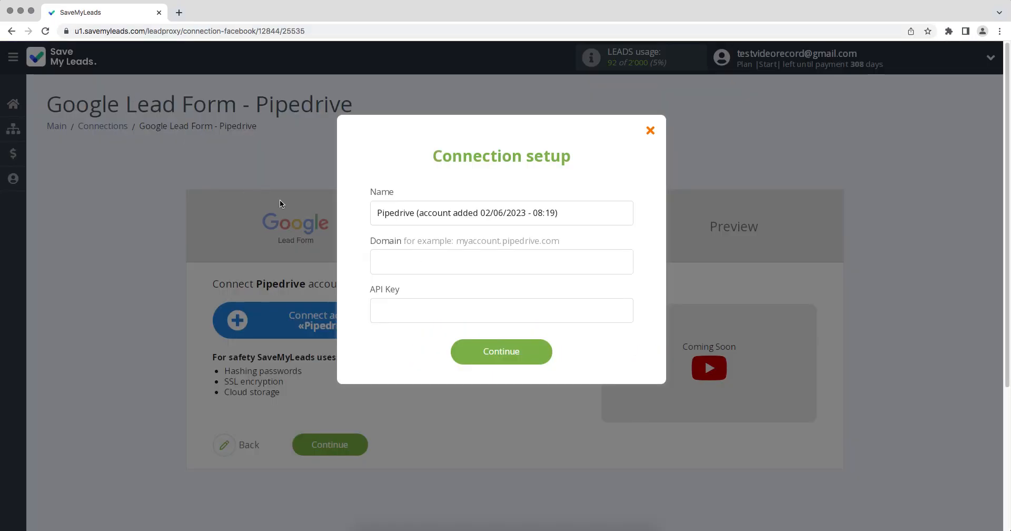
right_click(398, 262)
click(416, 327)
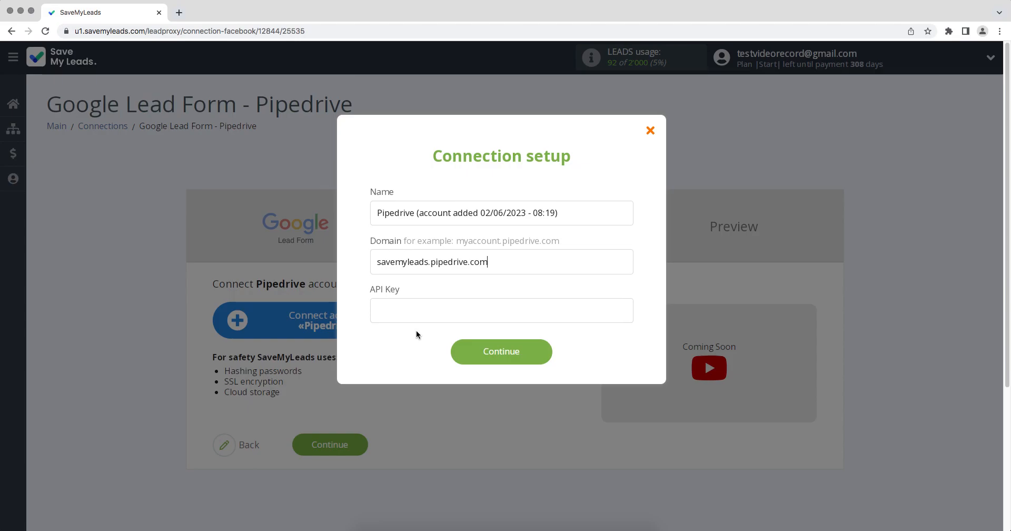
Step: Switch to Pipedrive, open the API section of the personal preferences and copy the personal API token
key(super+grave)
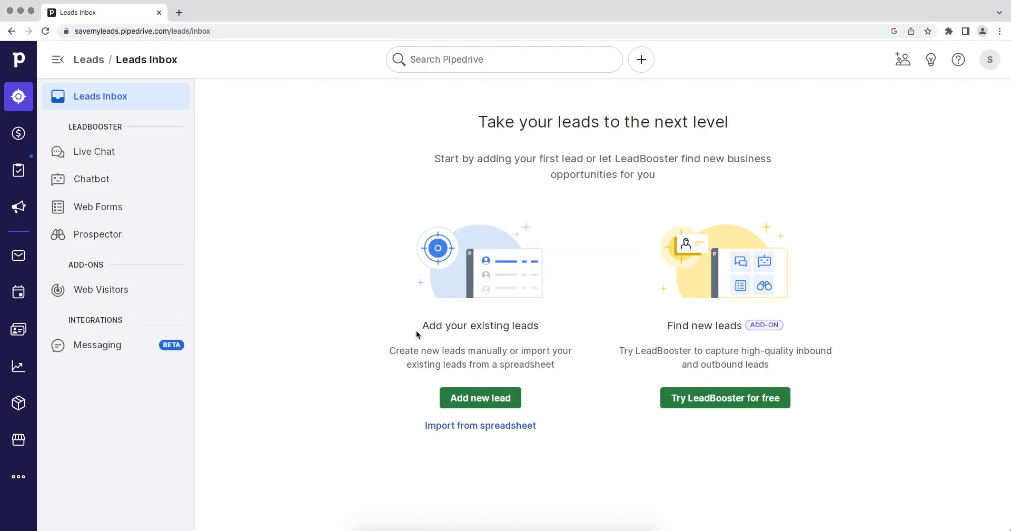
click(989, 70)
click(943, 119)
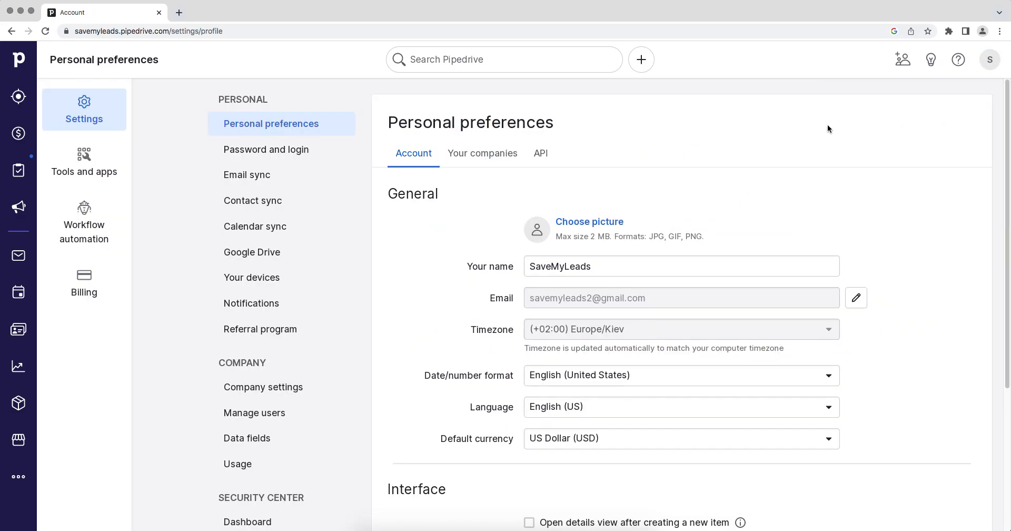
click(542, 155)
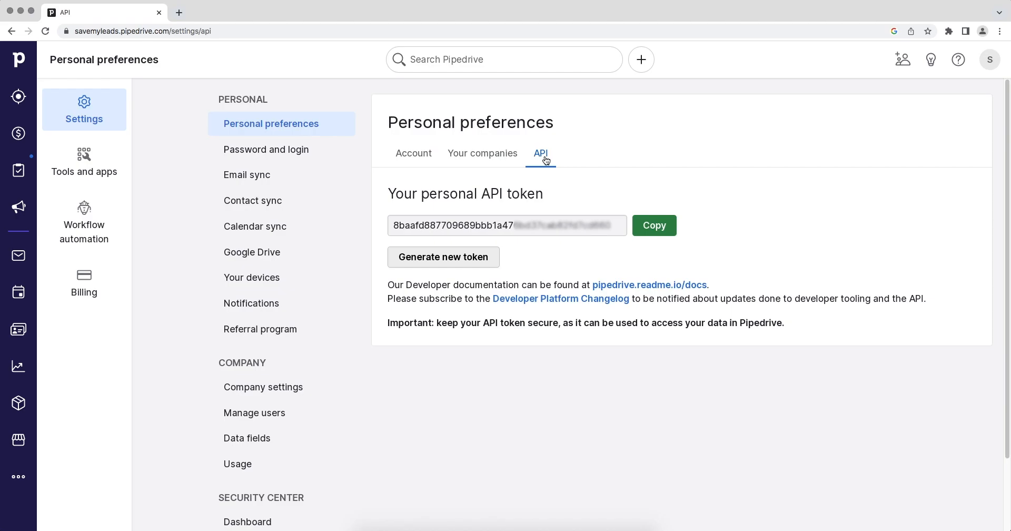
drag(394, 225, 606, 232)
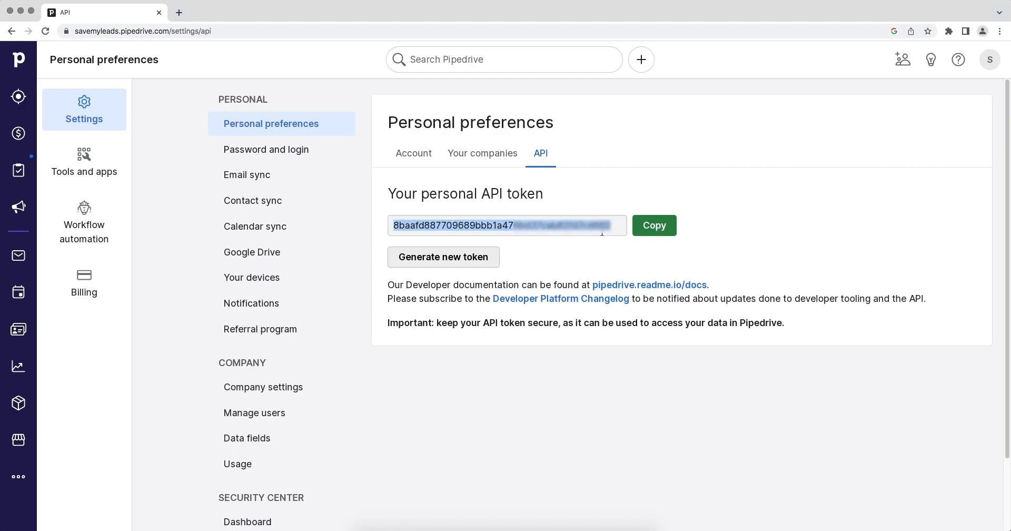
right_click(562, 227)
click(571, 249)
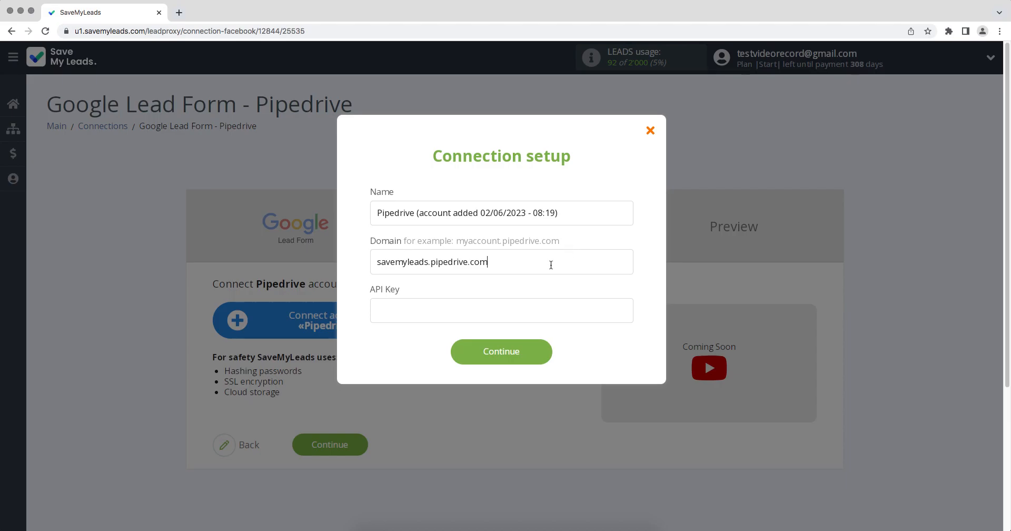
Step: In SaveMyLeads, paste the copied token as the API Key, save the Pipedrive account and select it for the connection
right_click(444, 311)
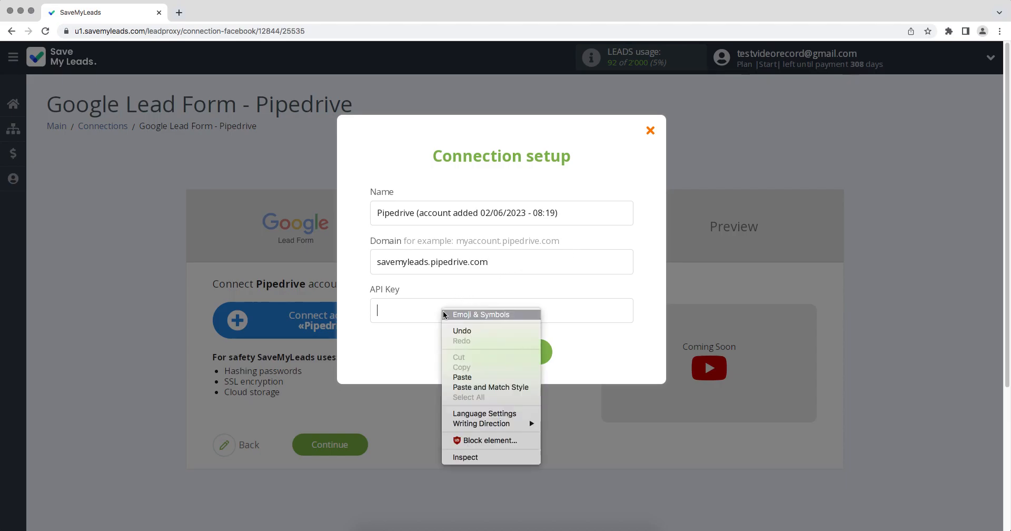
click(466, 379)
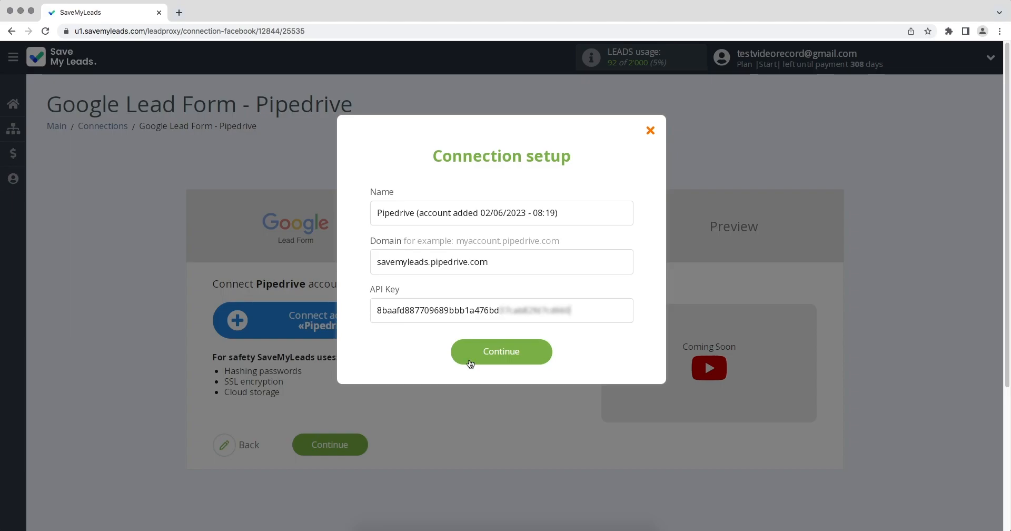
click(470, 362)
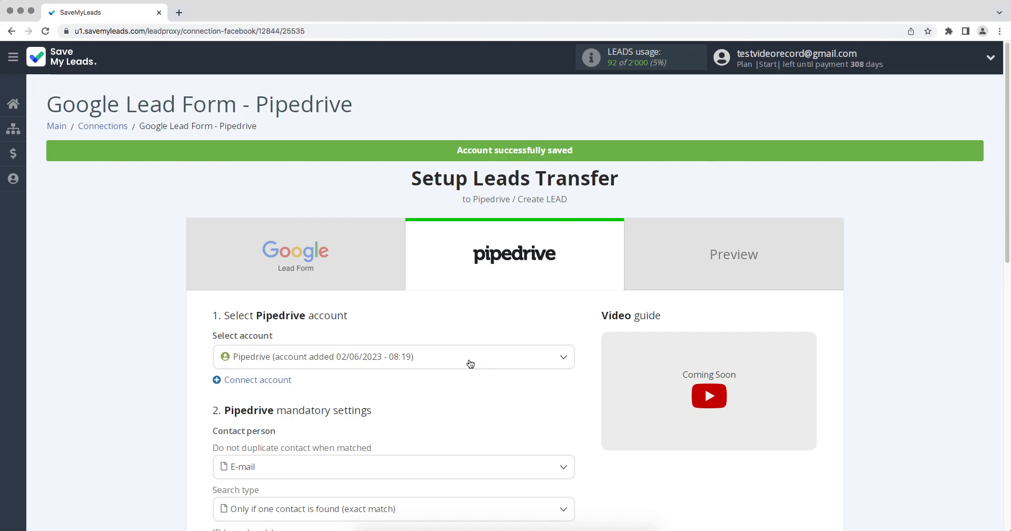
click(468, 361)
click(365, 414)
Step: Look through the variables available for the contact Name, keep the prefilled field mapping and continue to the preview
scroll(365, 410, down, 3)
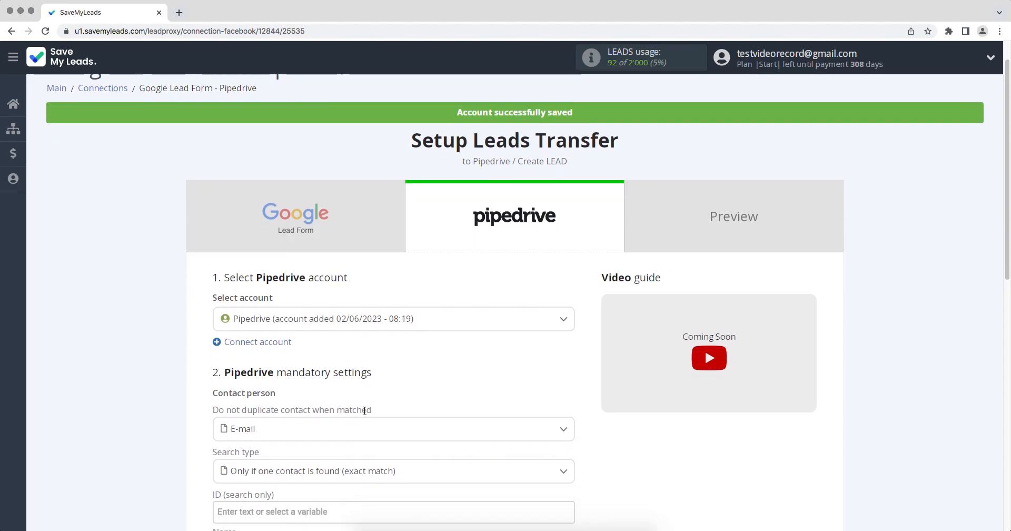
scroll(364, 411, down, 4)
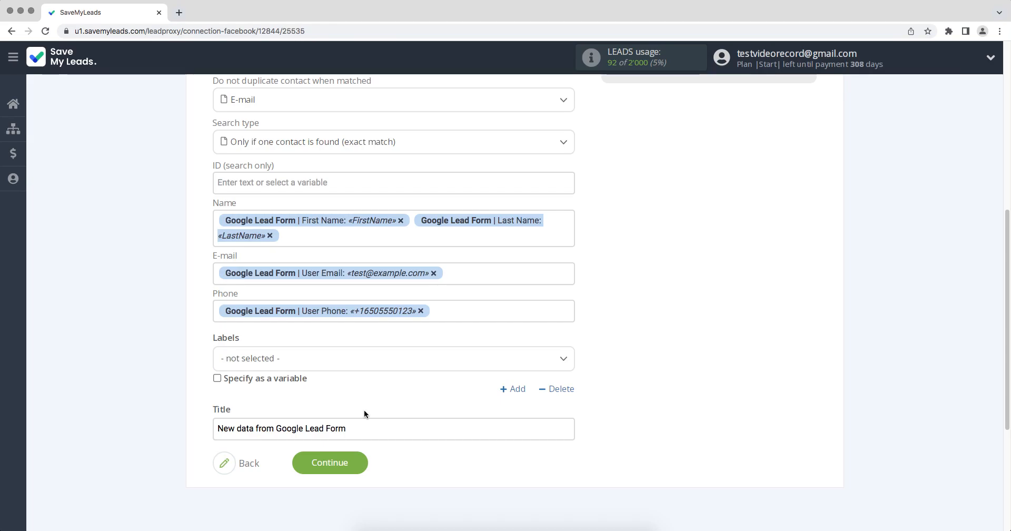
click(342, 235)
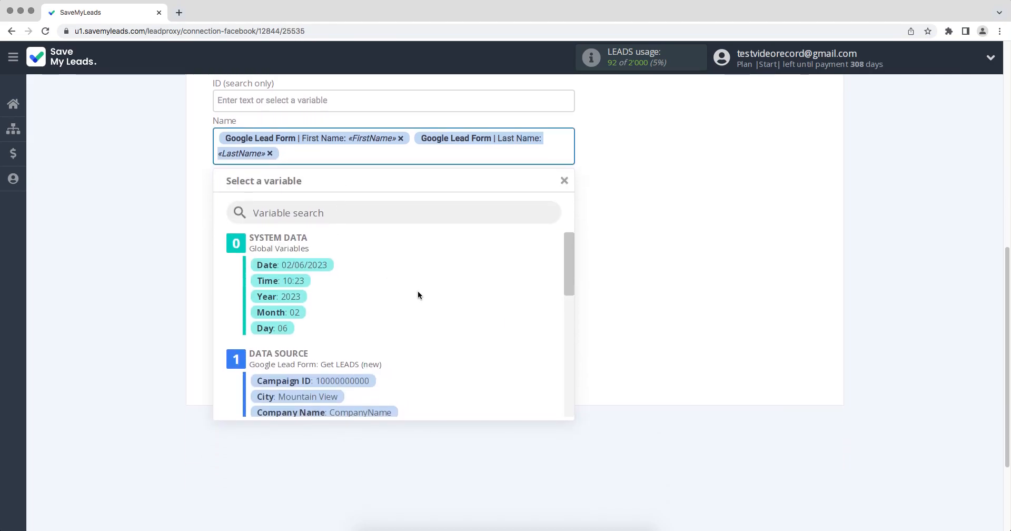
drag(568, 246, 573, 311)
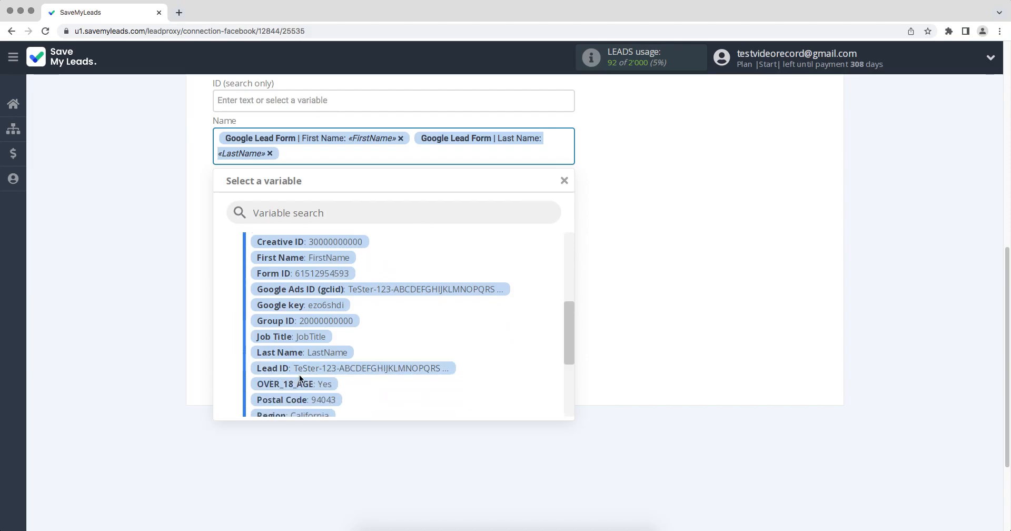
click(620, 370)
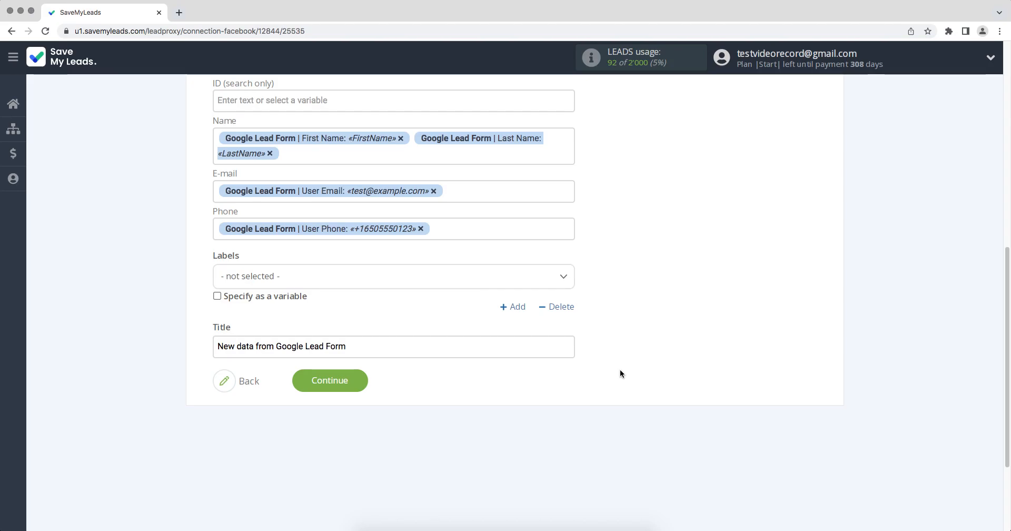
click(321, 389)
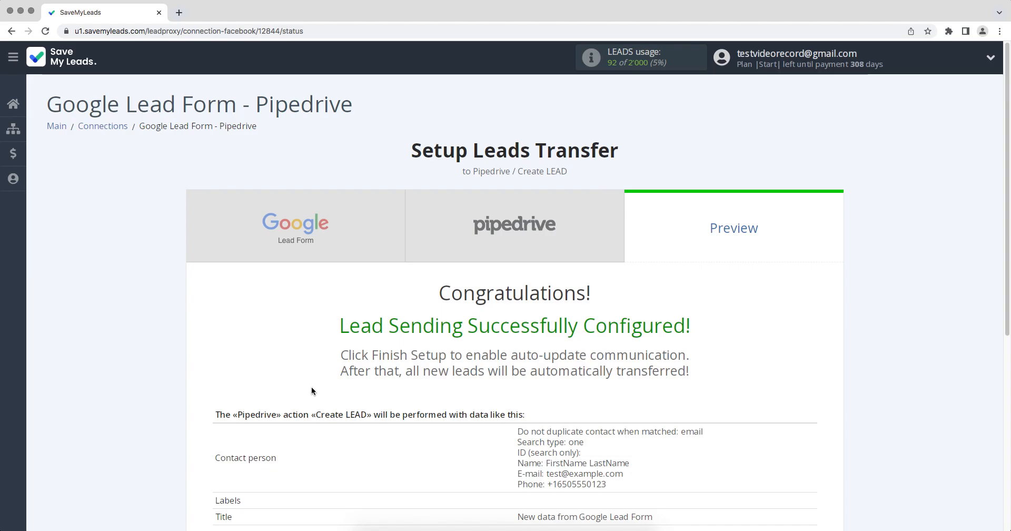
Step: Send test data to Pipedrive and open the new lead in the Pipedrive Leads Inbox
scroll(311, 390, down, 3)
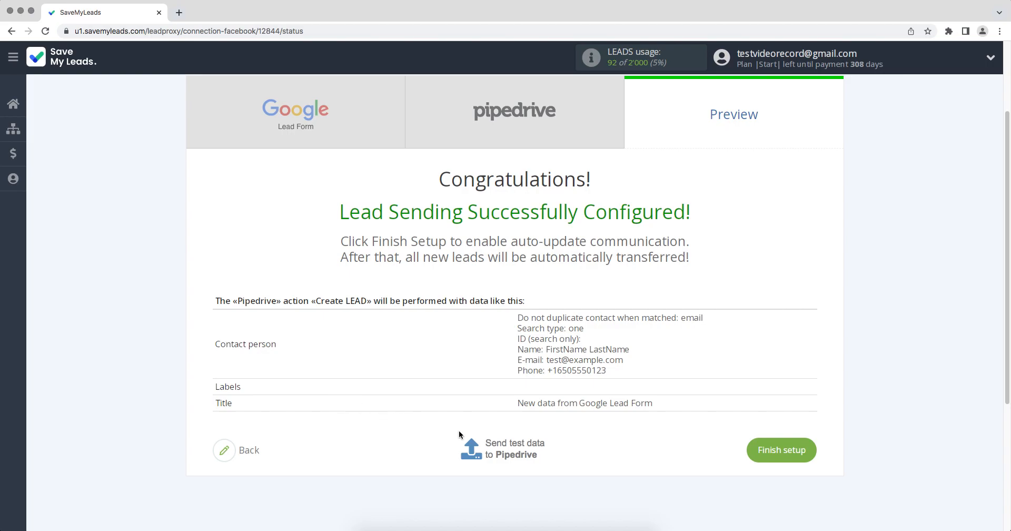
click(504, 451)
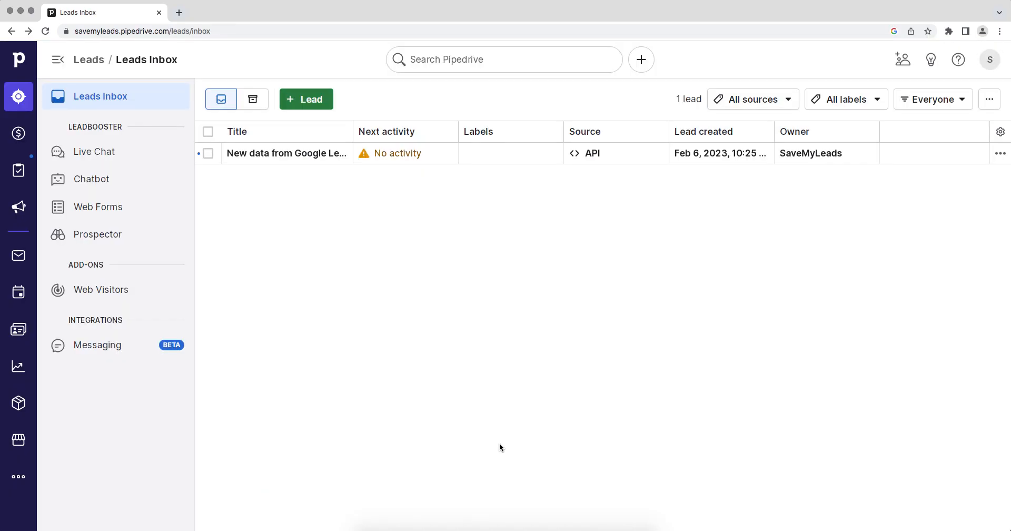
click(292, 161)
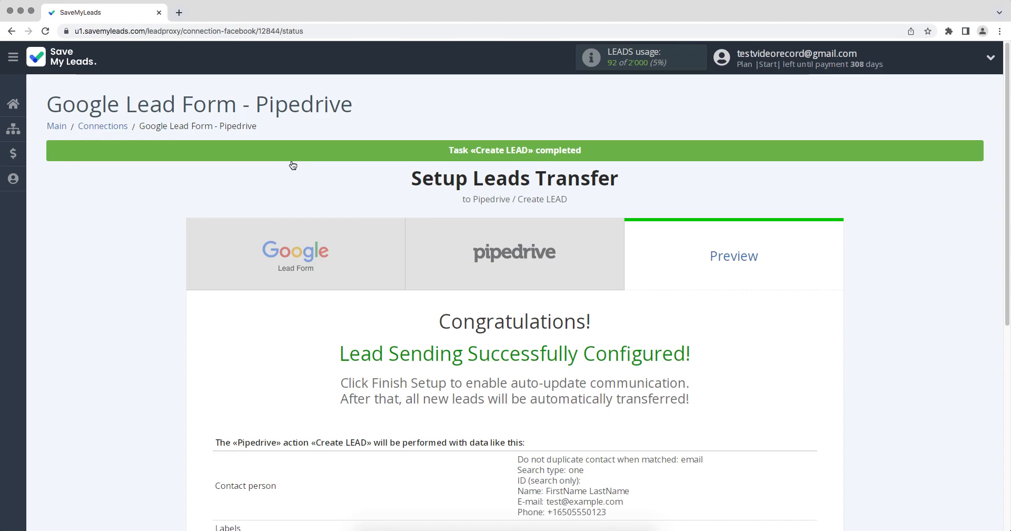
Step: Back in SaveMyLeads, finish the setup and rename the connection as Google Lead Form - Pipedrive 02/06/2023
scroll(291, 164, down, 3)
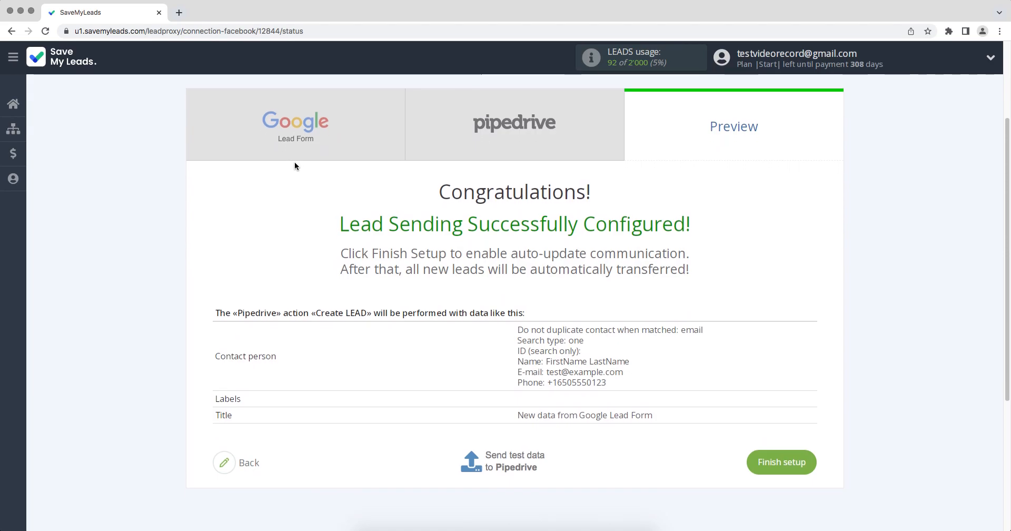
click(767, 462)
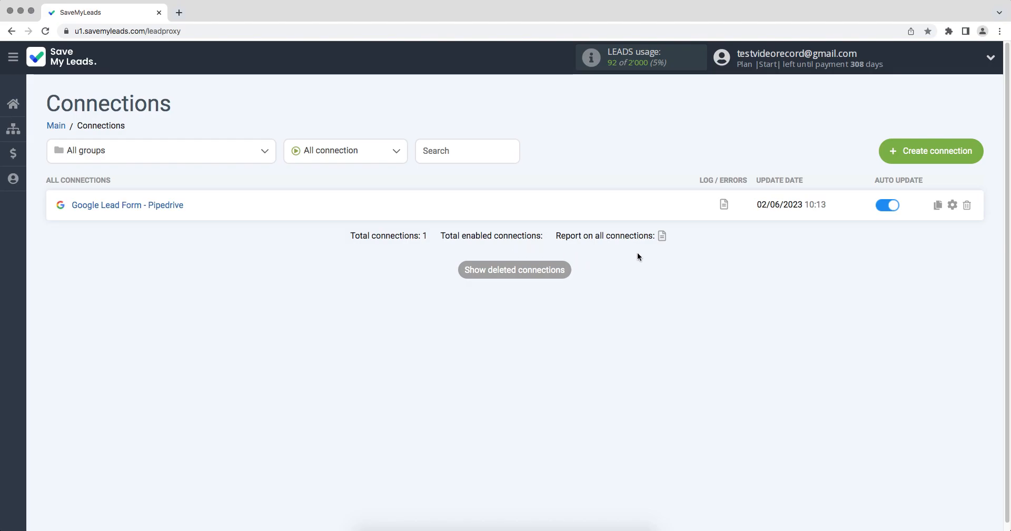
click(953, 206)
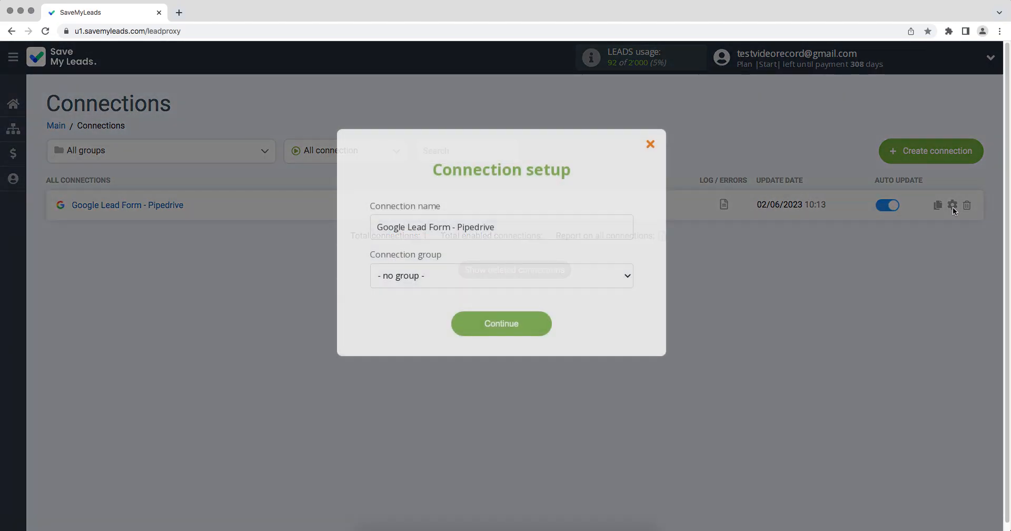
click(616, 232)
text(0)
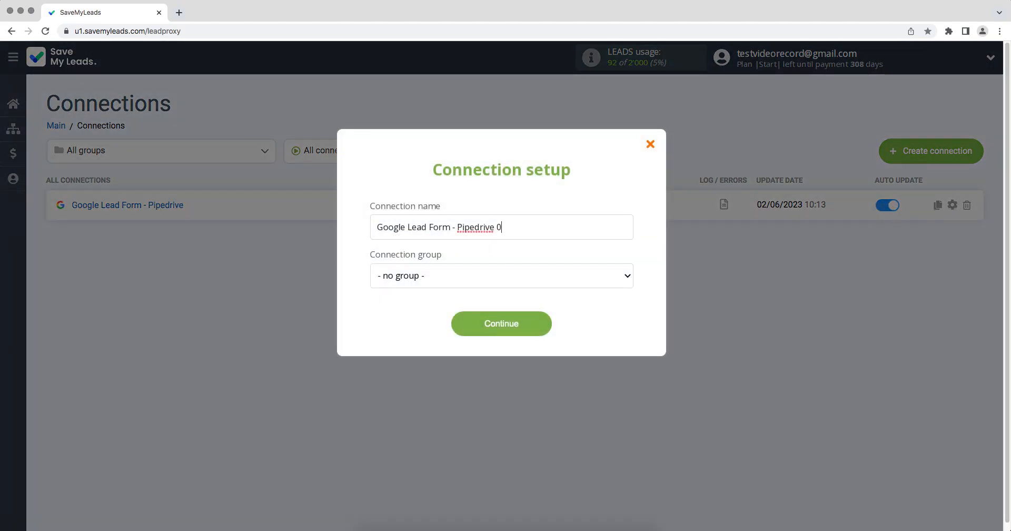
text(2/06/2023)
click(543, 326)
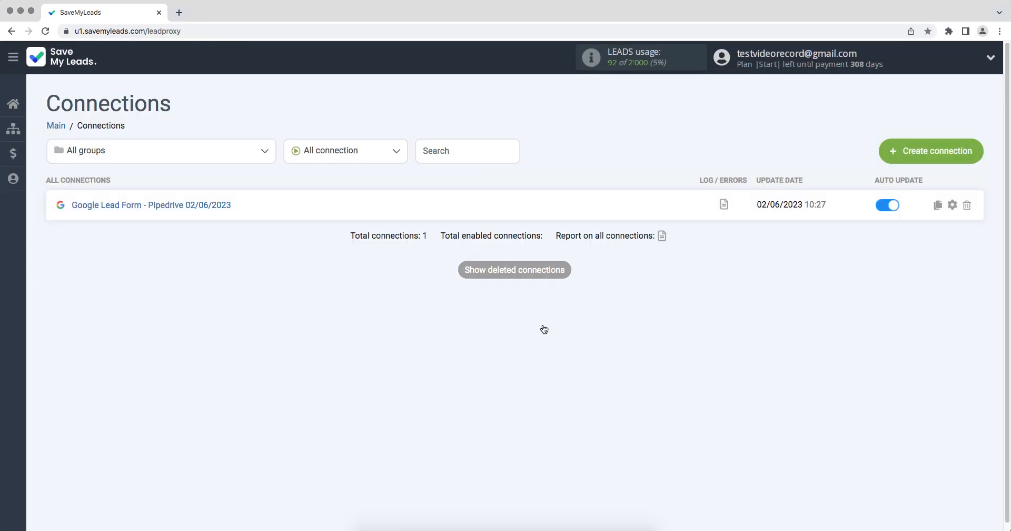